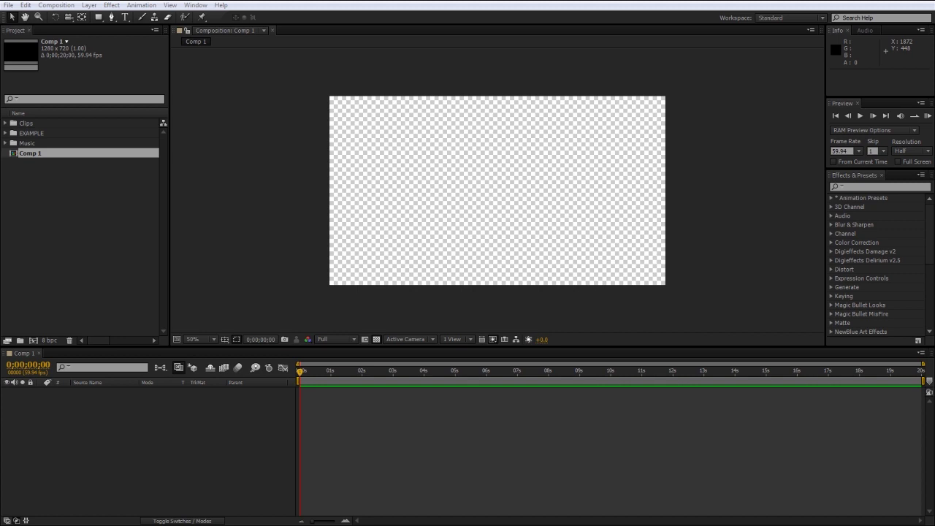
- Delete Comp 1 from the project
click(246, 281)
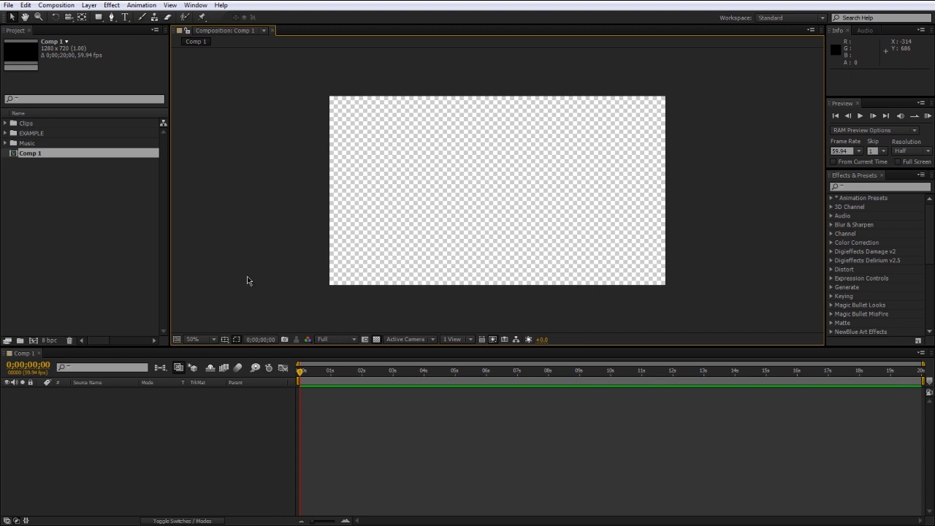
drag(79, 211, 29, 151)
key(Delete)
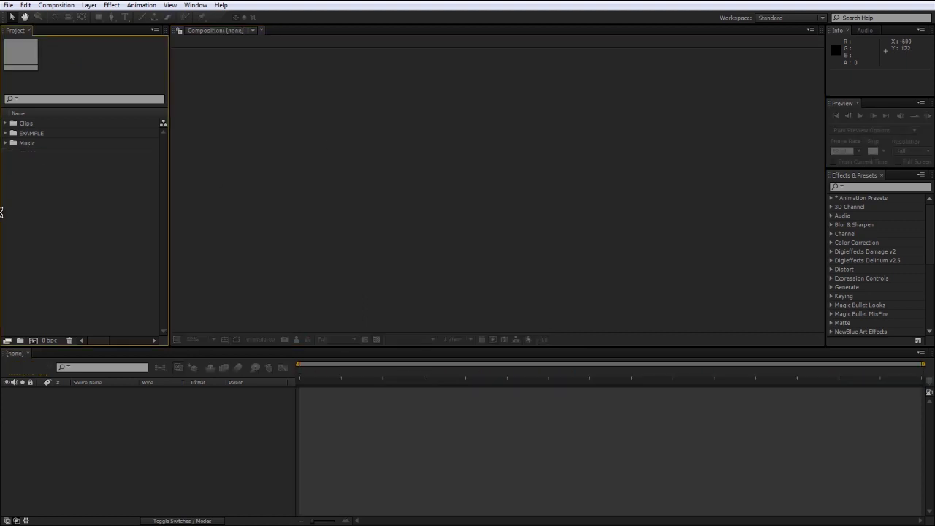
- Create a new 1280×720, 59.94 fps, 20-second composition with the default settings
click(58, 6)
click(67, 17)
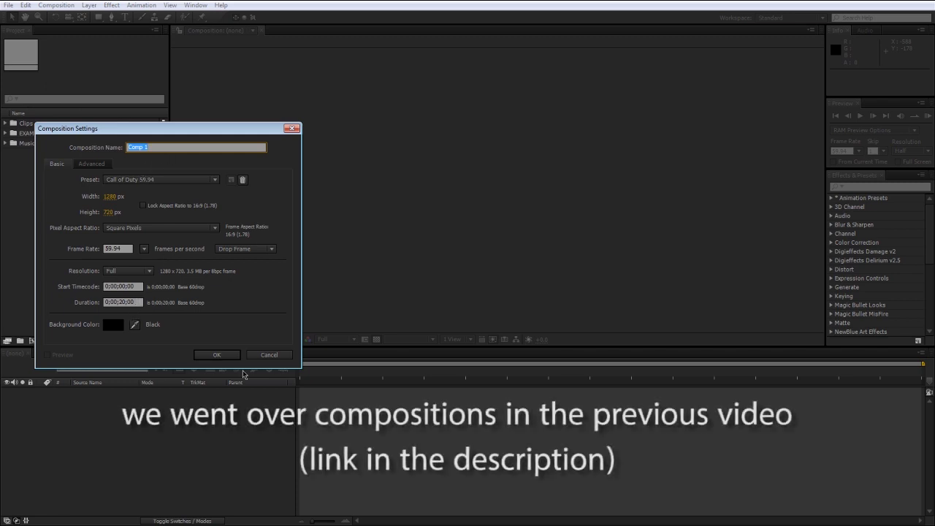
click(224, 358)
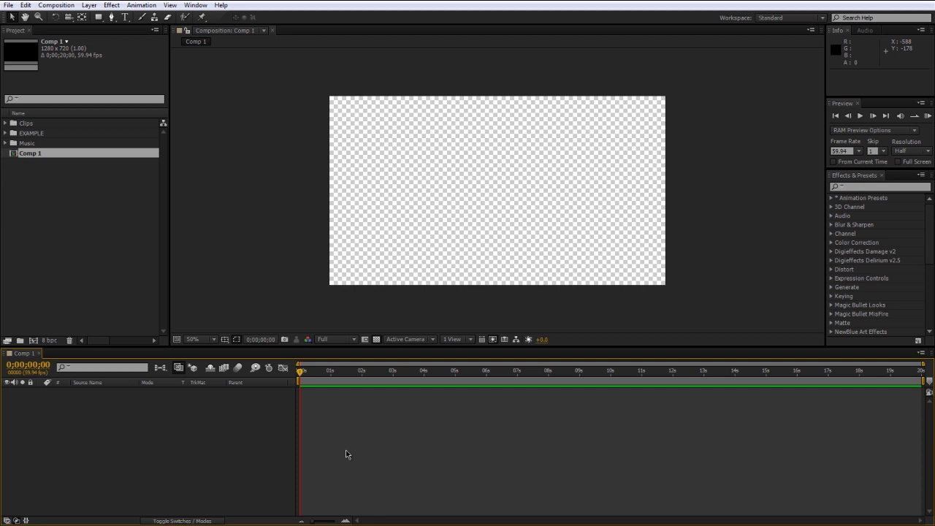
key(ctrl+z)
key(ctrl+y)
key(Return)
key(ctrl+y)
key(Return)
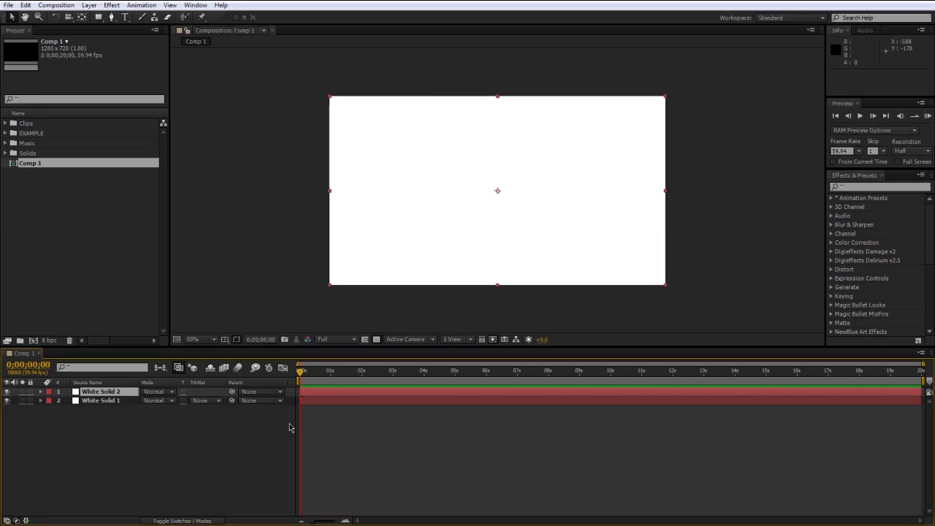
key(ctrl+y)
key(Return)
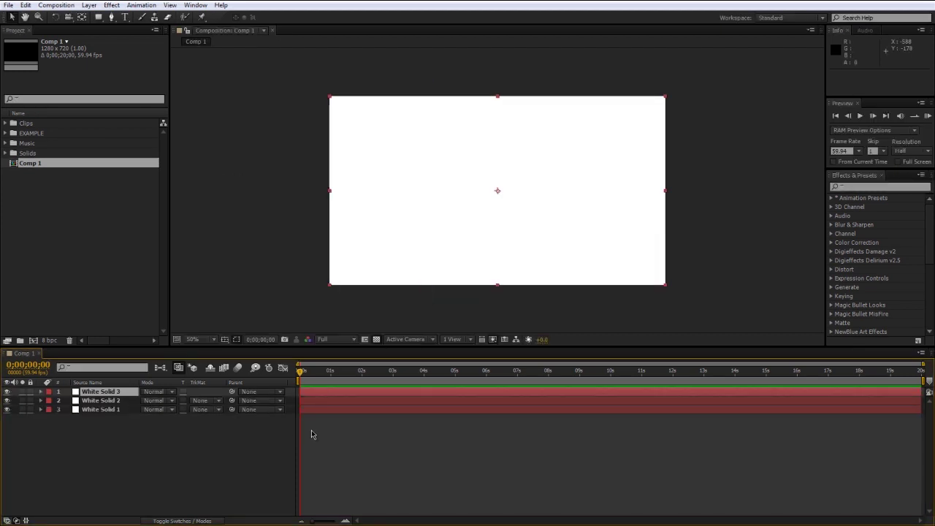
click(473, 478)
click(451, 410)
click(441, 397)
click(448, 440)
drag(222, 445, 89, 394)
key(Delete)
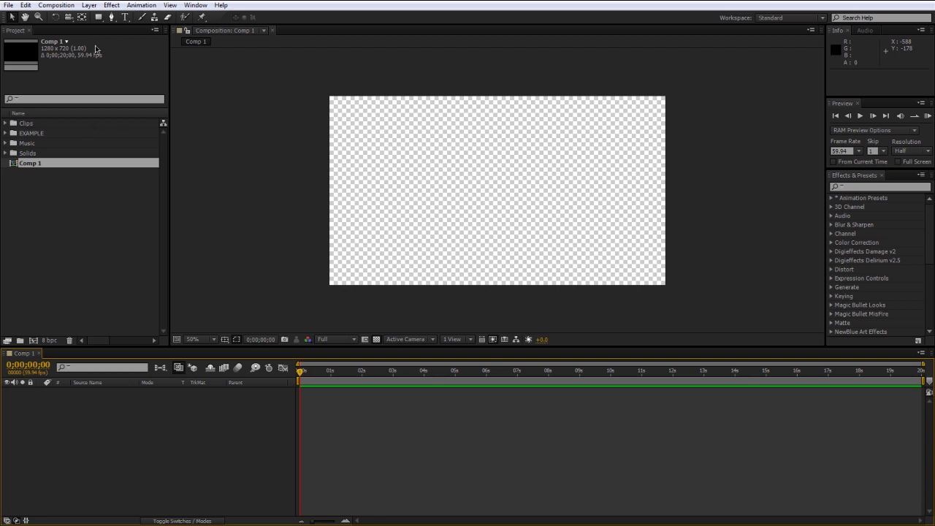
- Start a new solid layer sized to match the 1280×720 composition
click(90, 5)
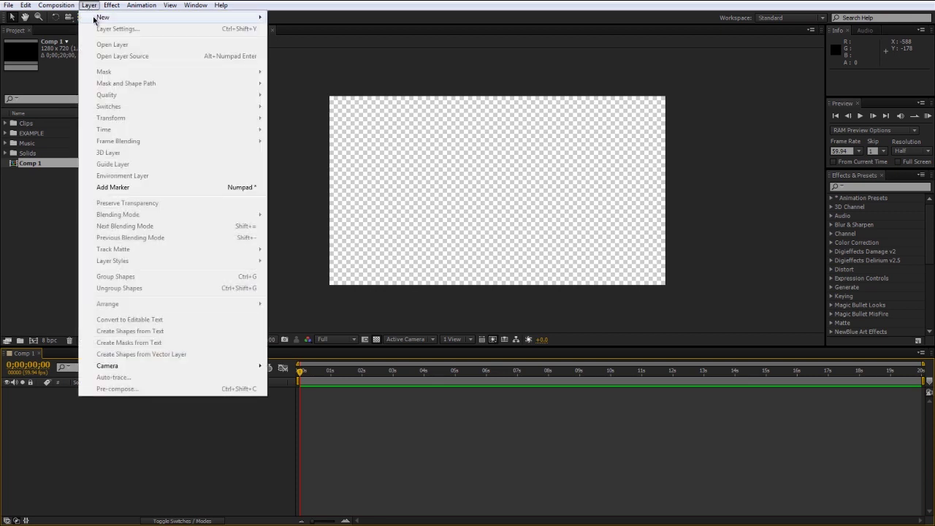
mouse_move(99, 16)
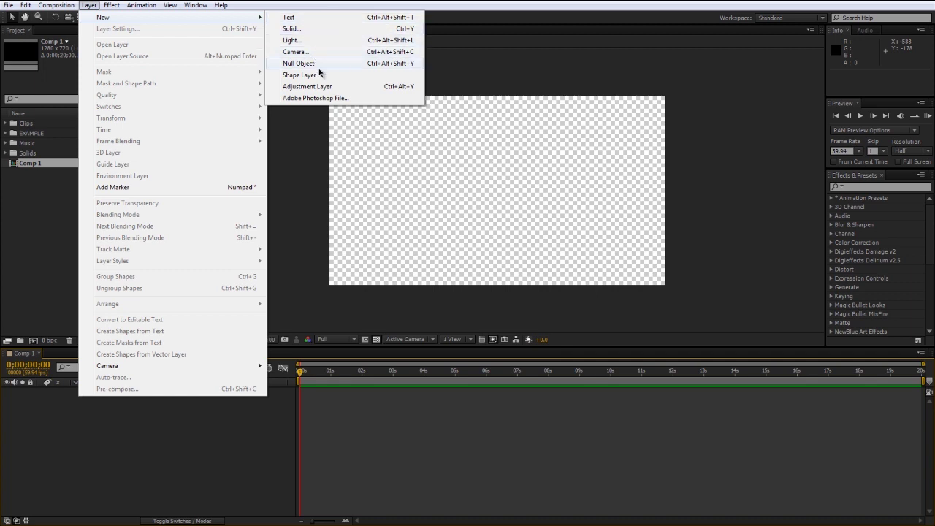
click(306, 30)
drag(336, 88, 544, 130)
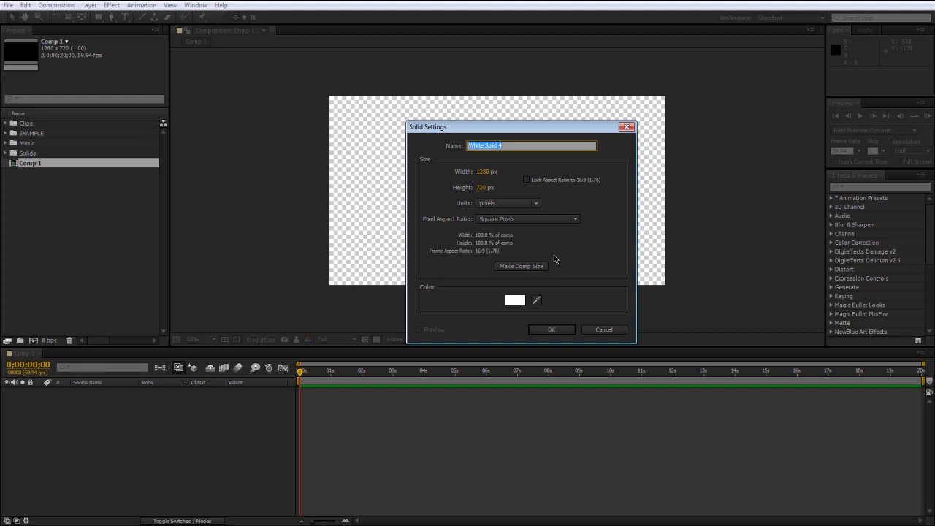
click(521, 267)
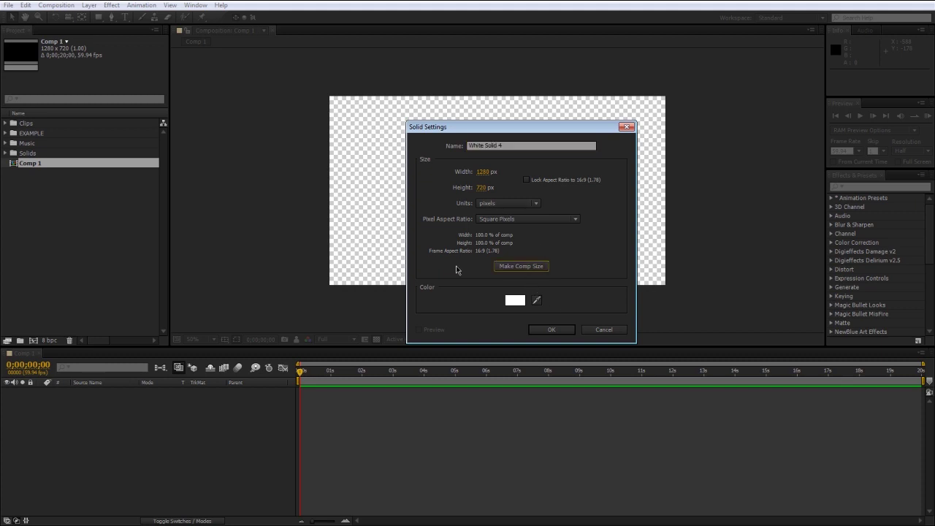
- Set the solid's colour to dark gray and create Dark Gray Solid 1
click(515, 302)
drag(766, 193, 622, 192)
drag(606, 219, 495, 196)
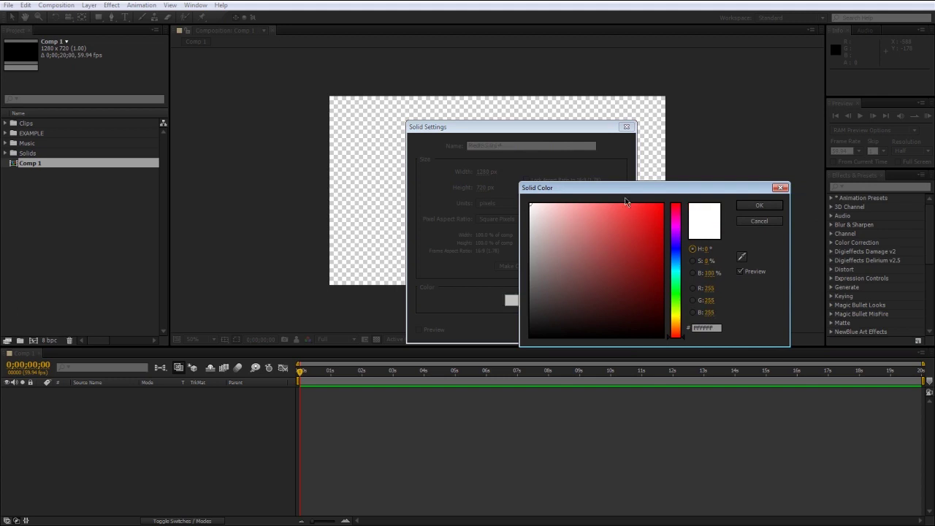
drag(621, 190, 664, 192)
drag(665, 276, 524, 301)
click(795, 209)
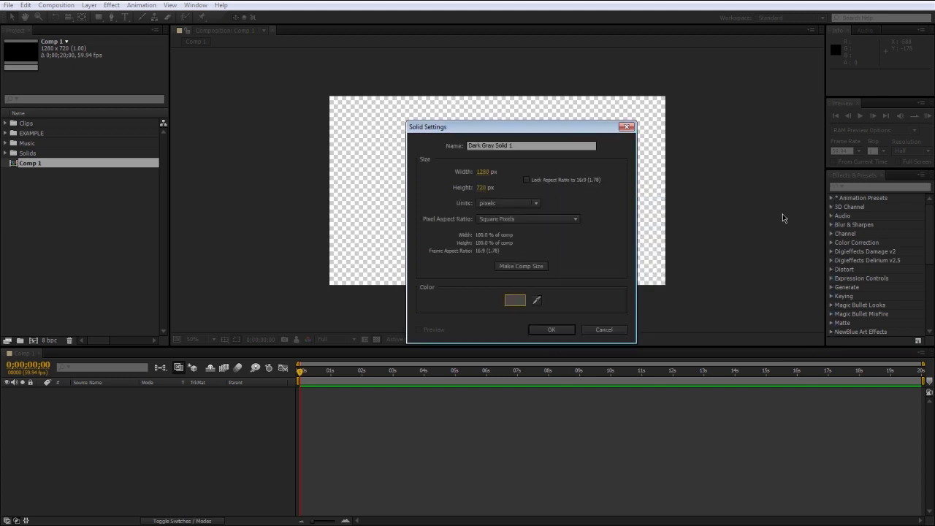
click(558, 331)
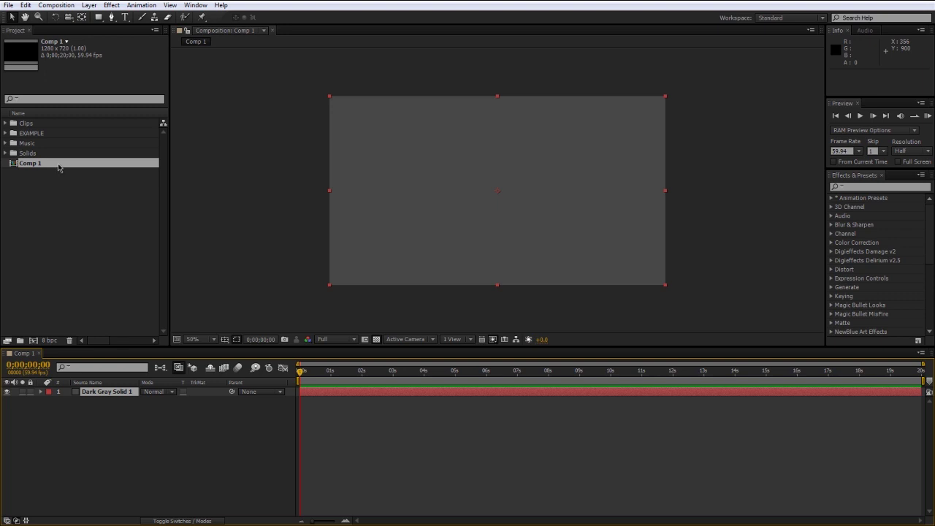
- Add a text layer reading 'Tutorial' to the comp
click(90, 6)
mouse_move(102, 16)
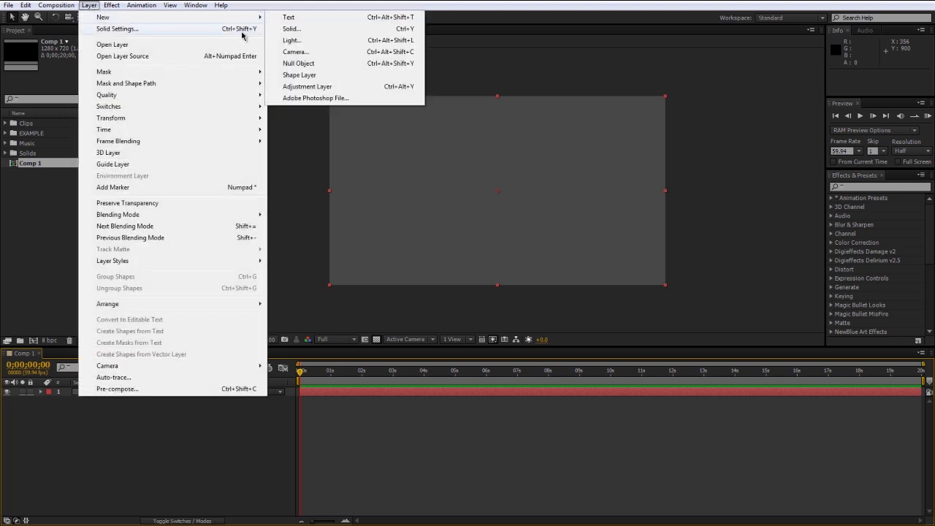
click(303, 20)
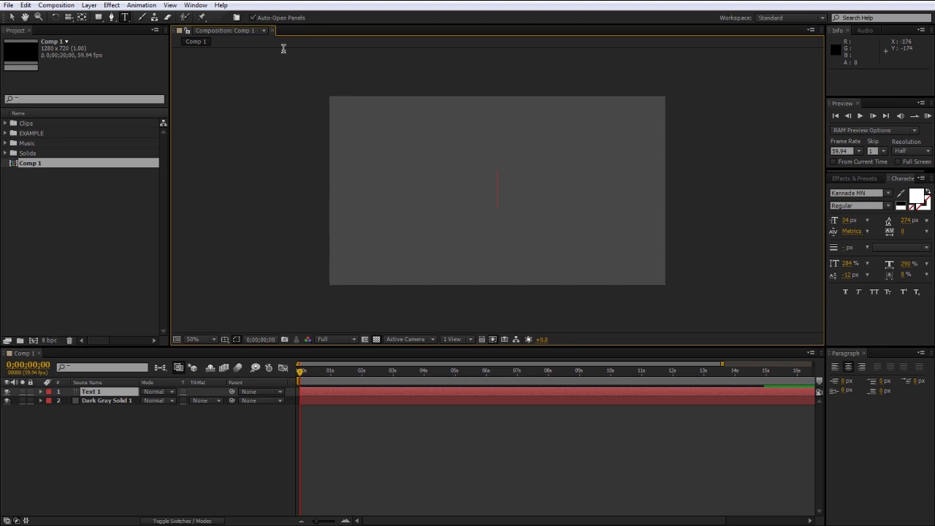
text(Tutorial)
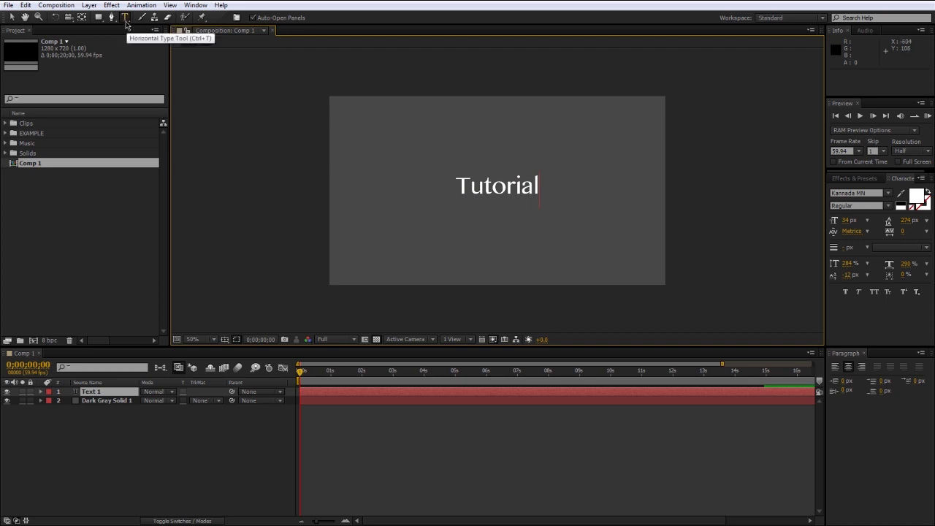
click(12, 19)
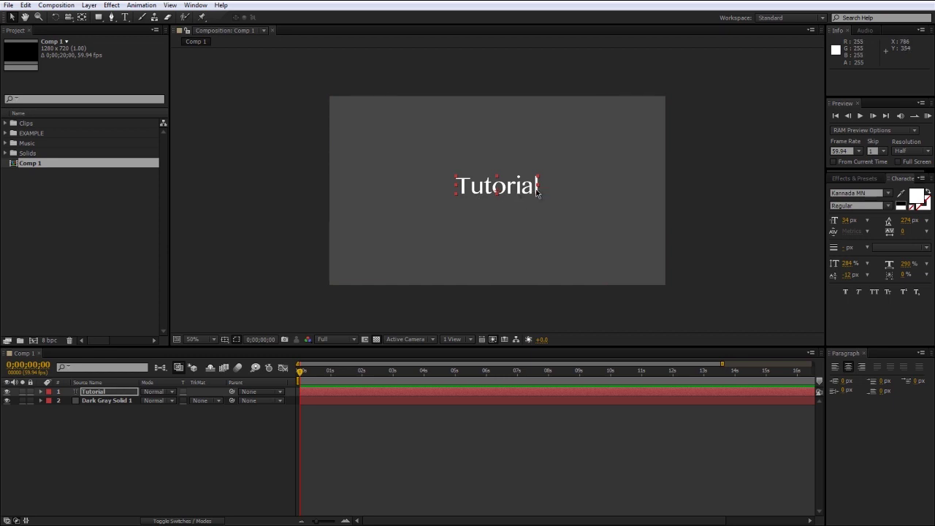
- Select the dark gray solid layer, then clear the layer selection
click(109, 401)
click(114, 393)
click(53, 406)
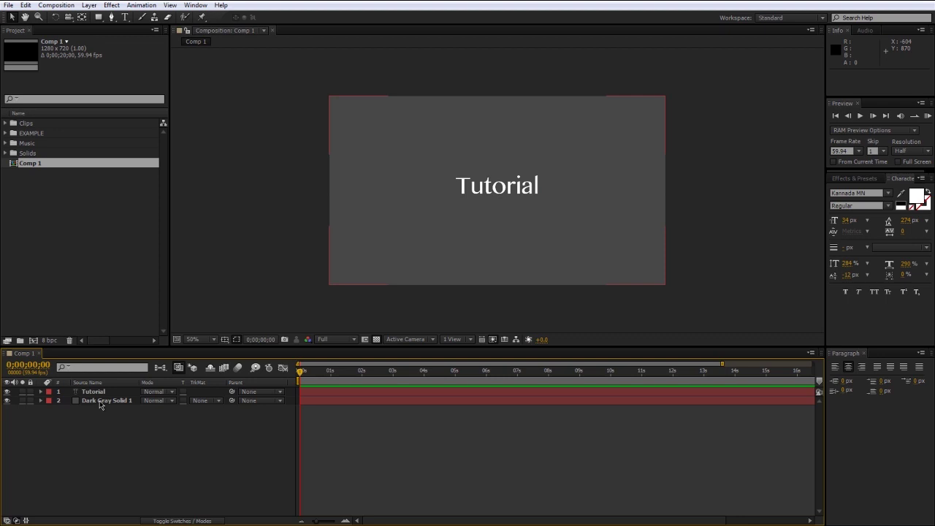
drag(98, 400, 94, 392)
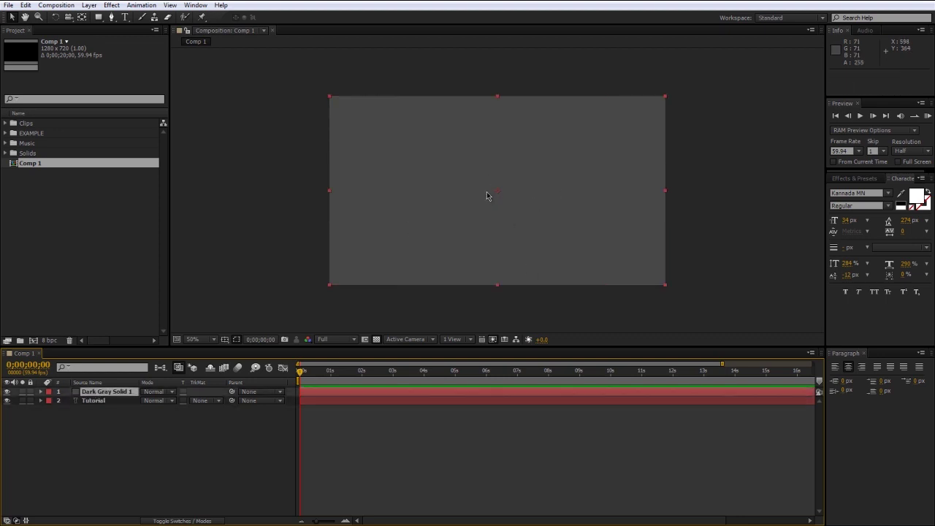
drag(485, 202, 478, 324)
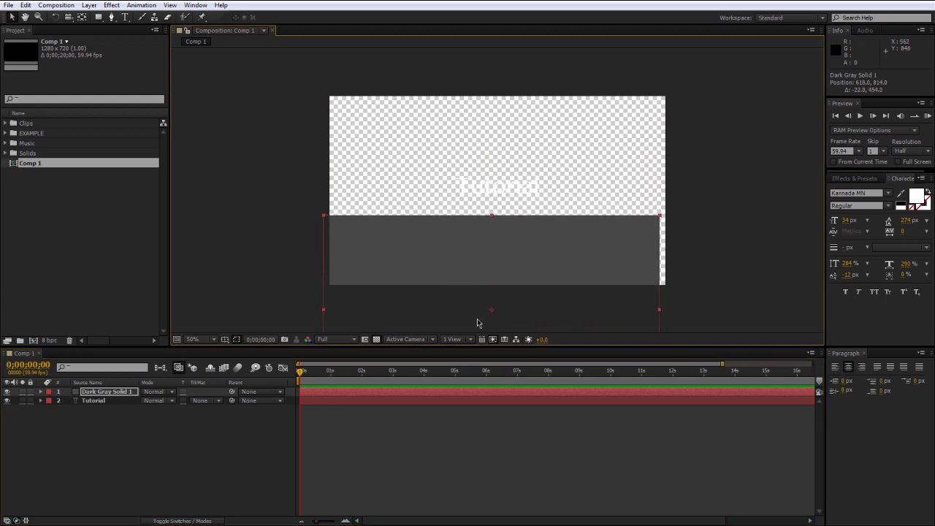
click(375, 339)
drag(475, 284, 490, 243)
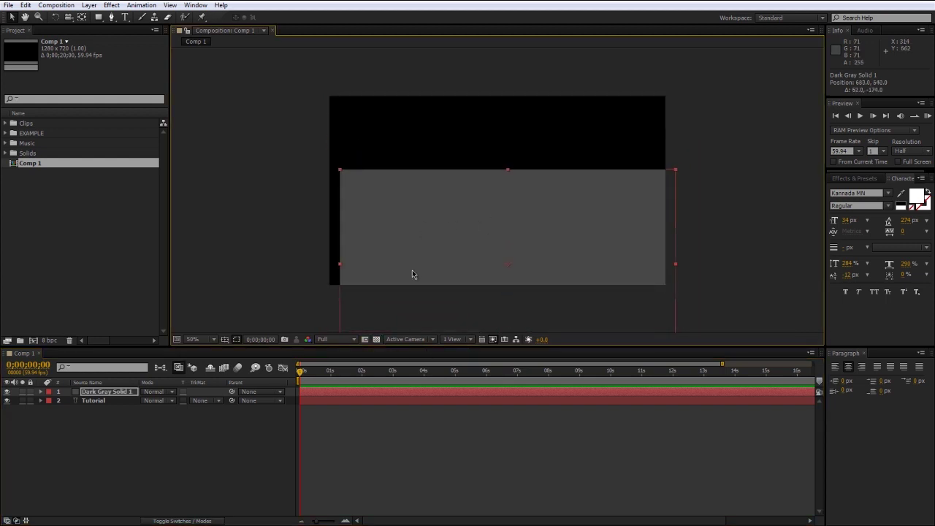
key(ctrl+z)
key(ctrl+z)
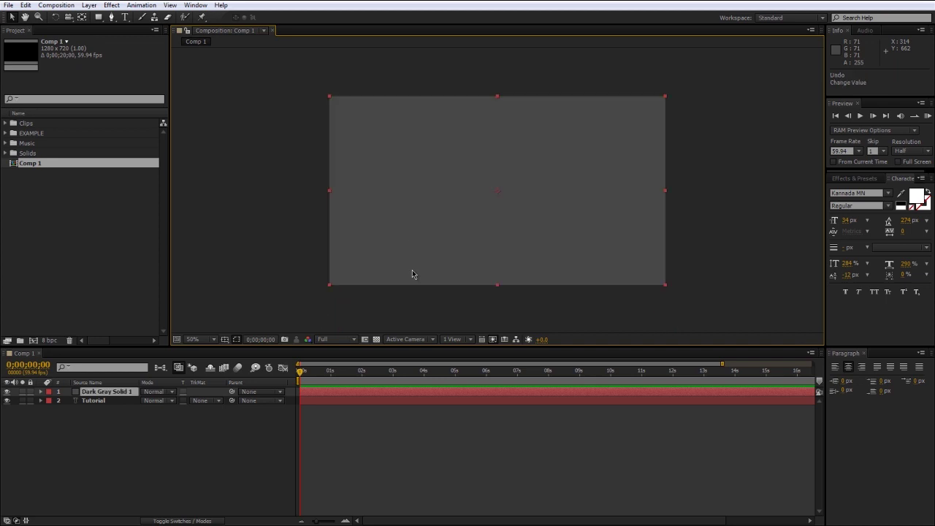
drag(93, 400, 99, 392)
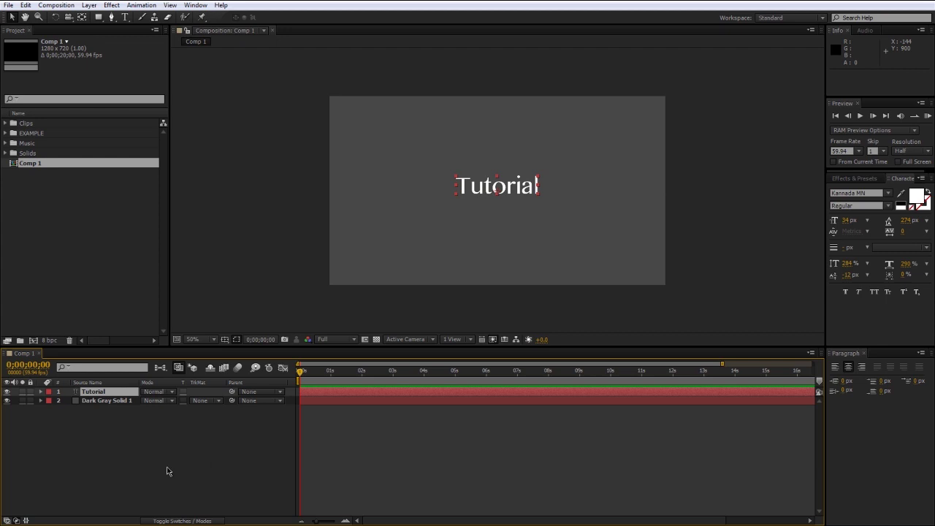
- Expand the Tutorial layer's Text and Transform property groups, then collapse them again
click(41, 392)
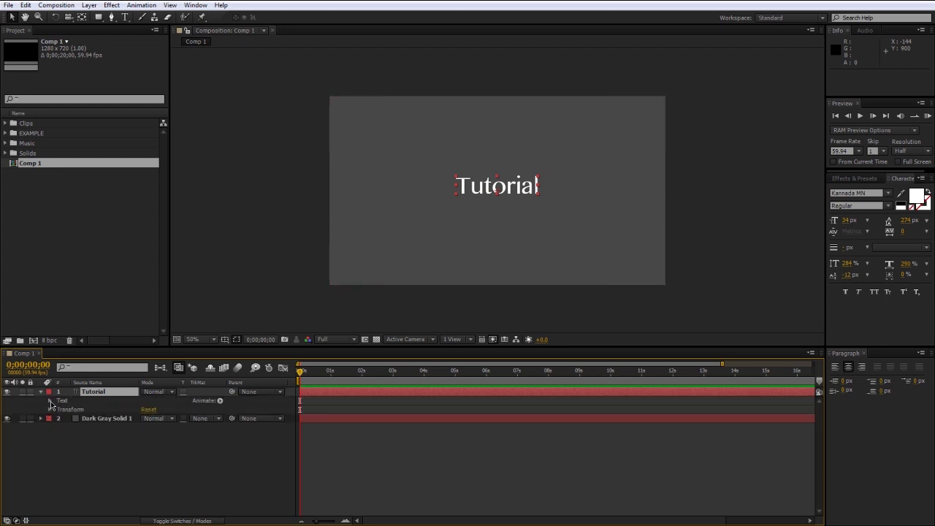
click(50, 401)
click(50, 437)
click(50, 436)
click(50, 401)
click(41, 392)
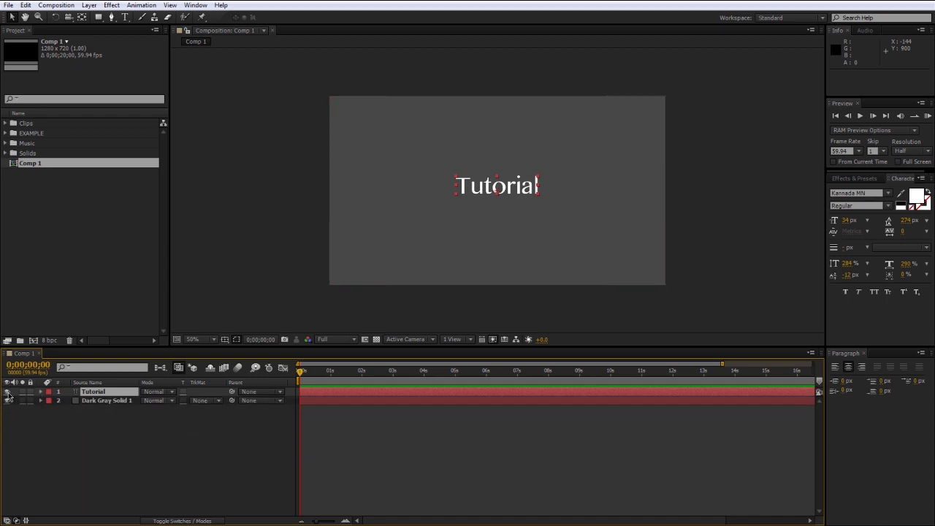
- Toggle the Tutorial layer's visibility and solo, leaving the layer hidden
click(8, 392)
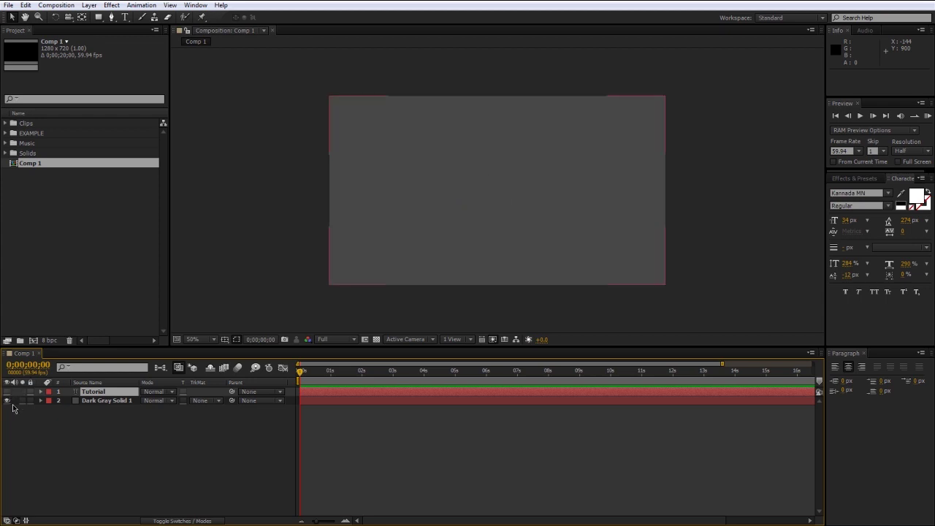
click(7, 392)
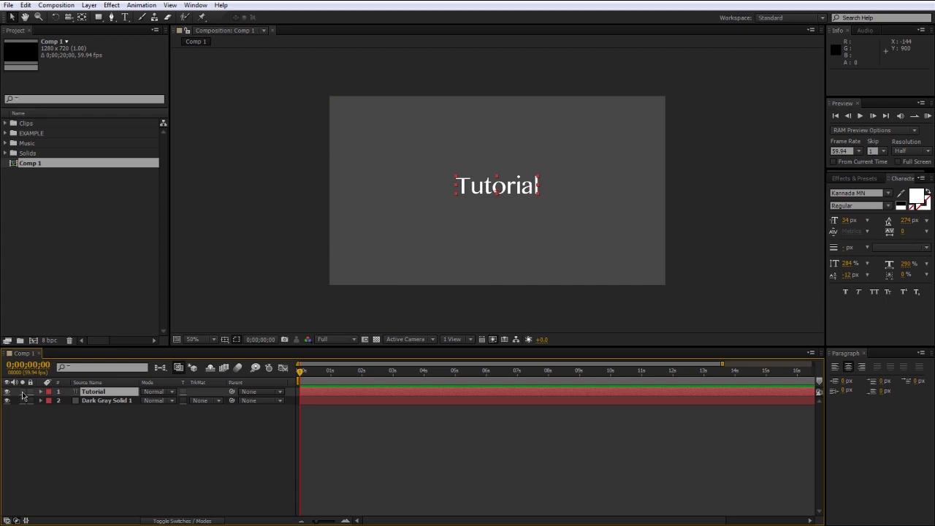
click(22, 391)
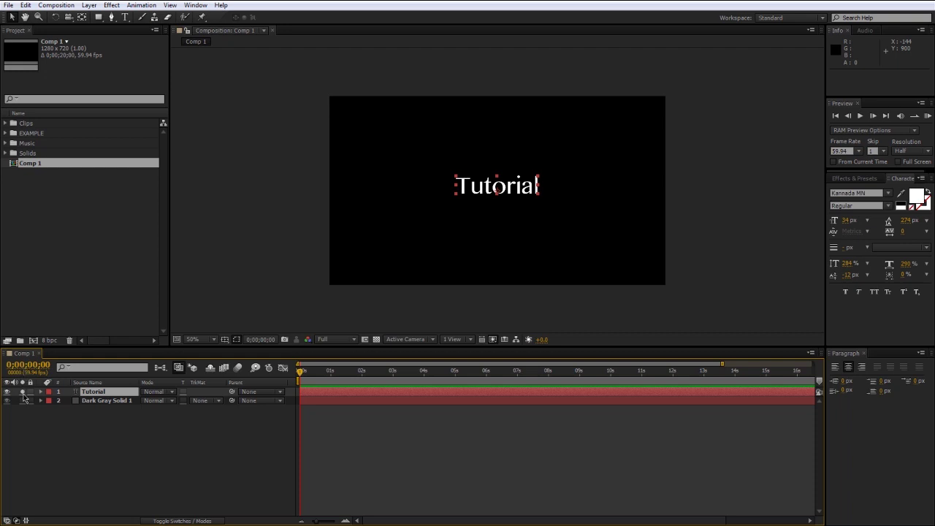
click(22, 391)
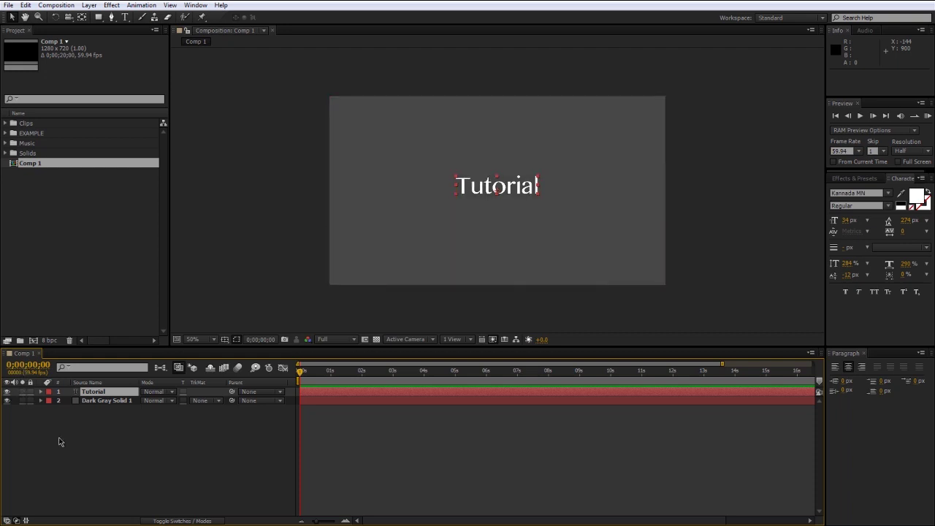
click(7, 392)
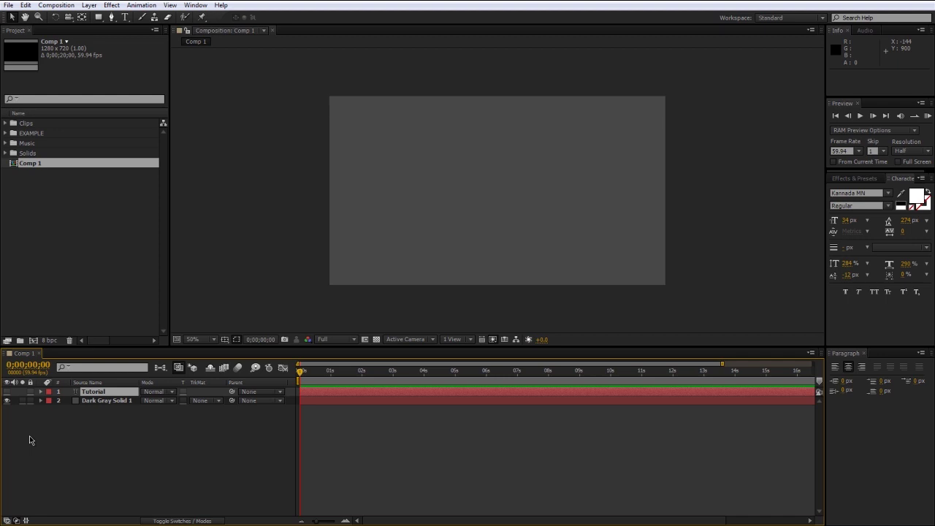
- Apply the Ramp effect from Effects & Presets to Dark Gray Solid 1
click(853, 178)
text(ramp)
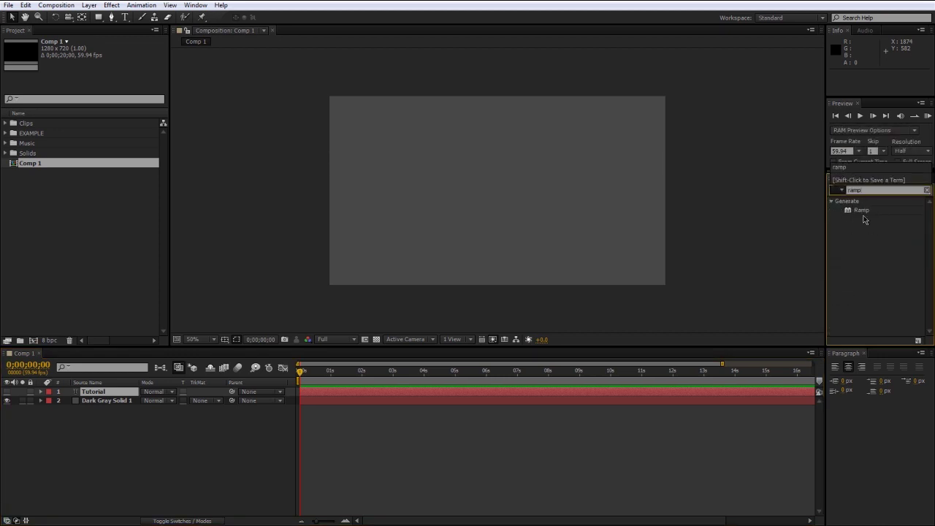
drag(861, 210, 102, 401)
- Set the ramp start at the comp centre, end below the bottom-left, and shape to Radial Ramp
click(99, 62)
click(498, 191)
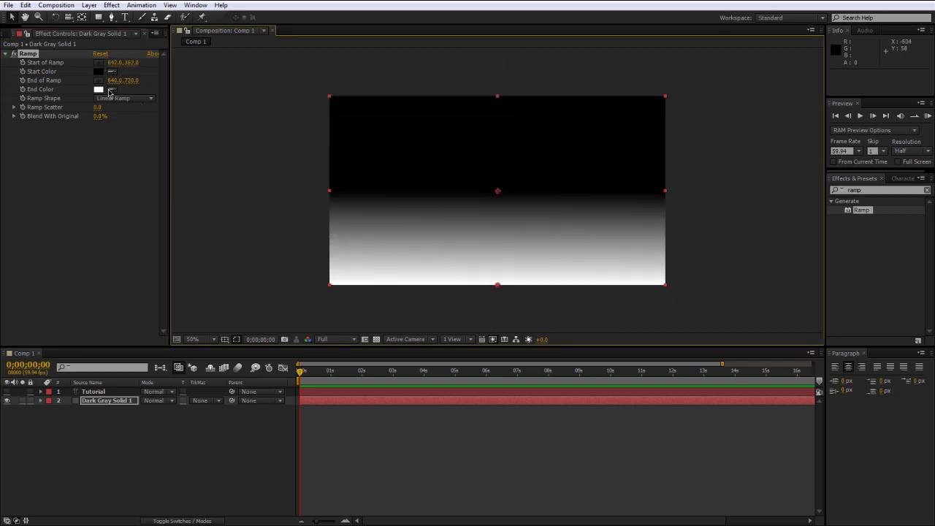
click(100, 81)
click(329, 294)
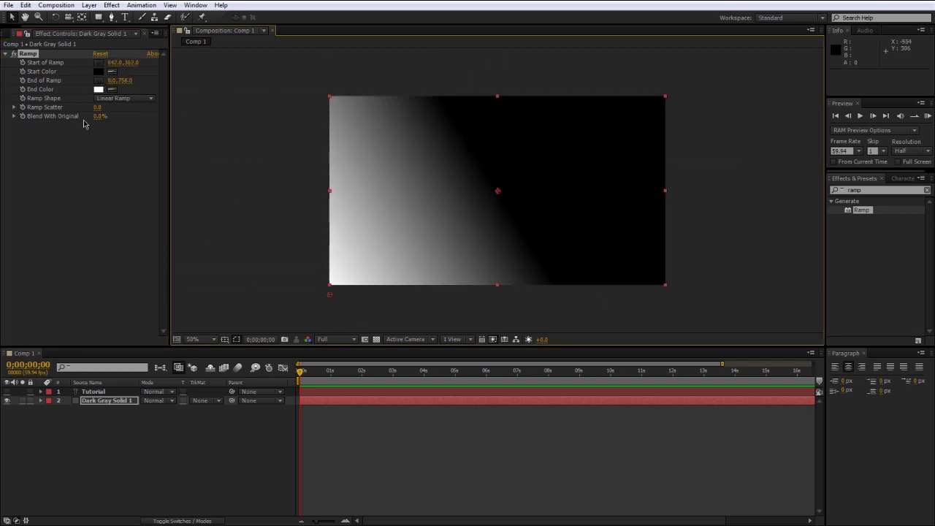
click(120, 98)
click(125, 121)
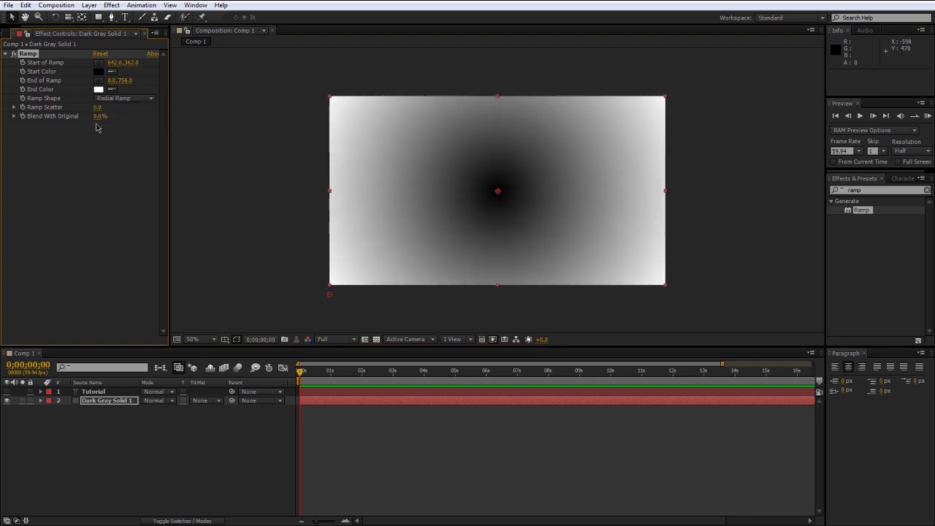